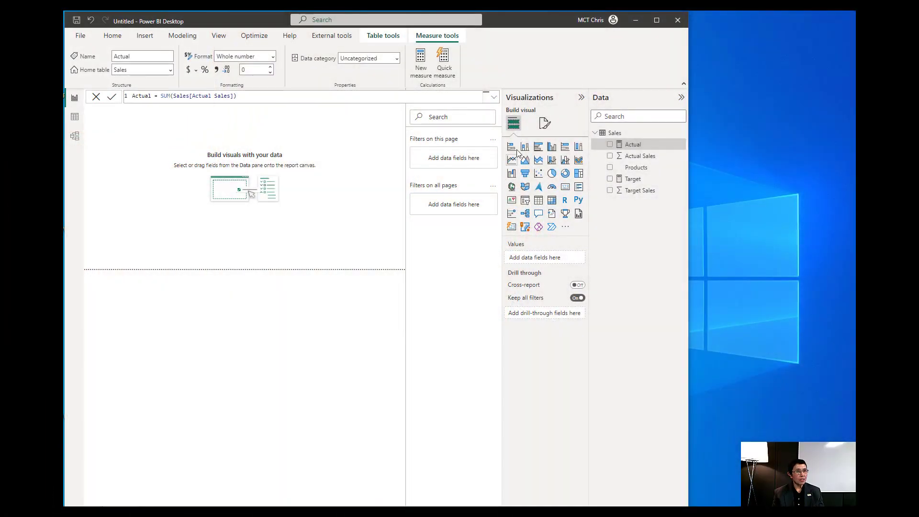
- Switch to Data view to see the Sales table's Products, Actual Sales and Target Sales rows
left_click(75, 117)
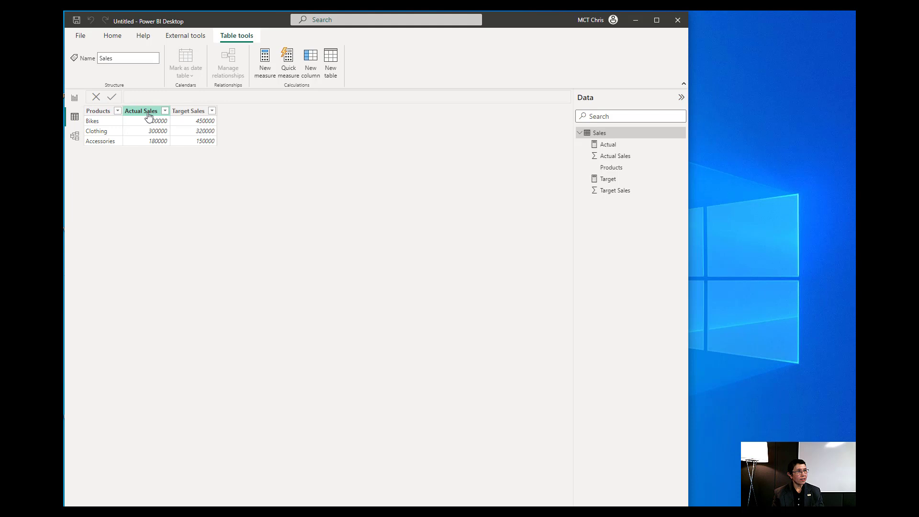
- Back on the report page, check the Target measure and the Actual measure, SUM(Sales[Actual Sales])
left_click(75, 98)
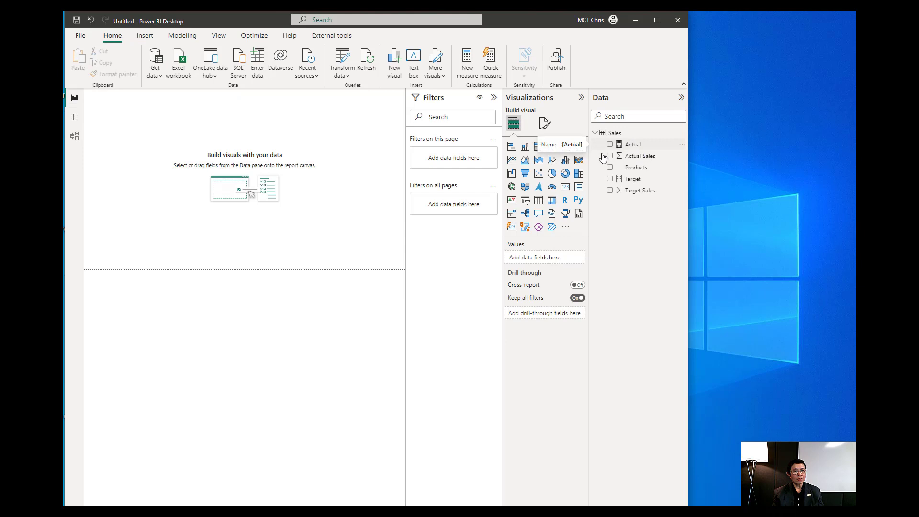
left_click(632, 179)
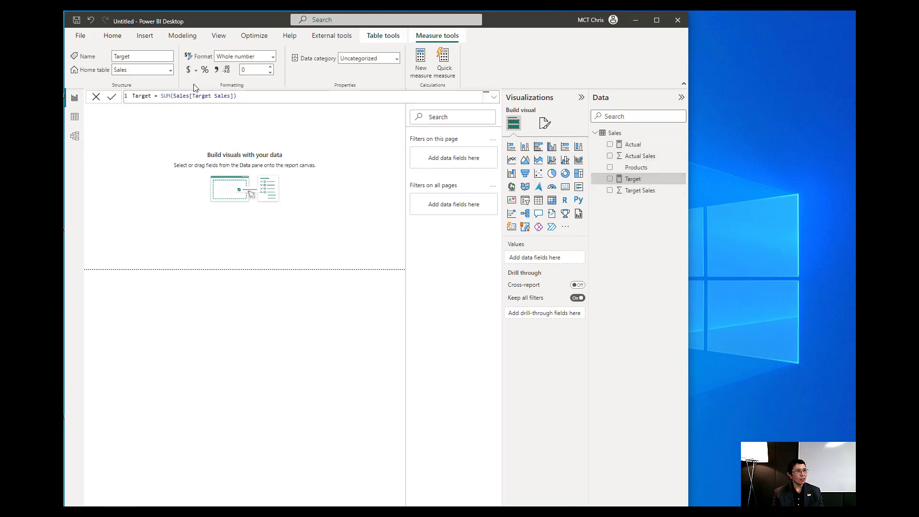
left_click(634, 146)
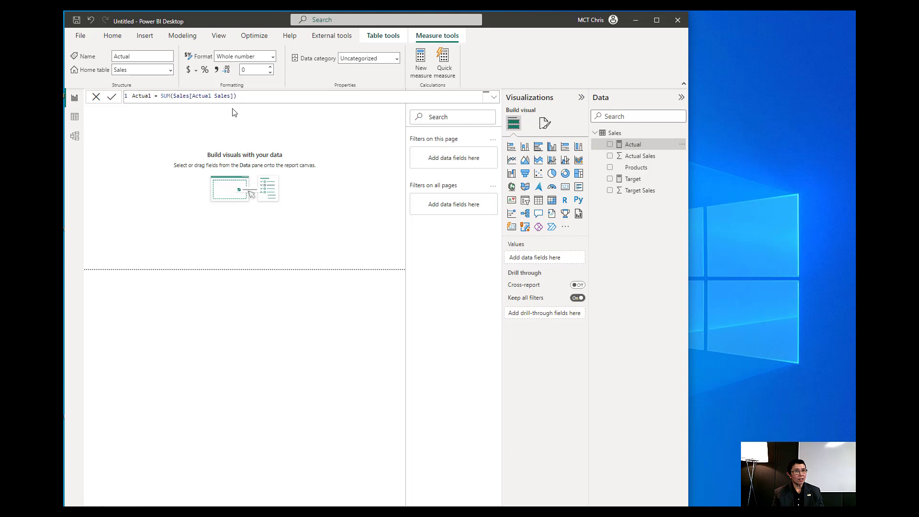
- Create a new Sales measure with the formula Percent = DIVIDE([Actual],[Target])
right_click(615, 135)
left_click(550, 151)
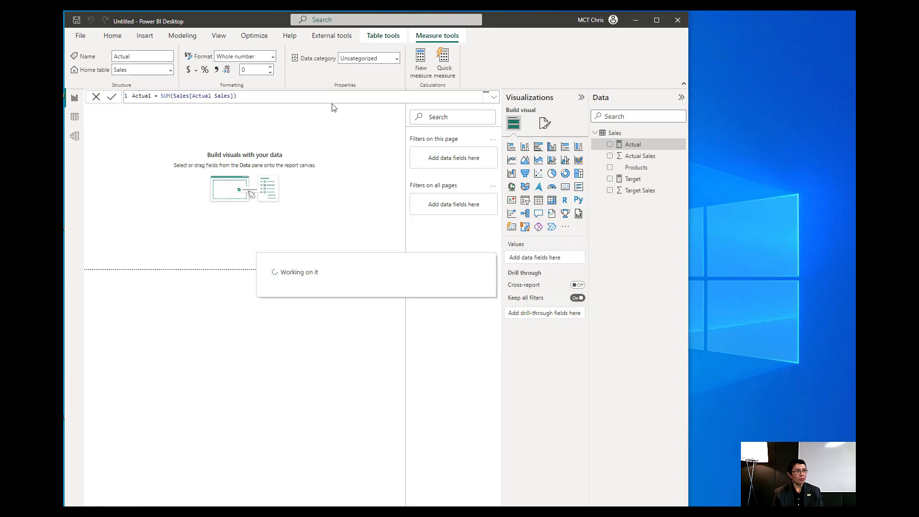
left_click_drag(156, 100, 110, 94)
type("Percent = ")
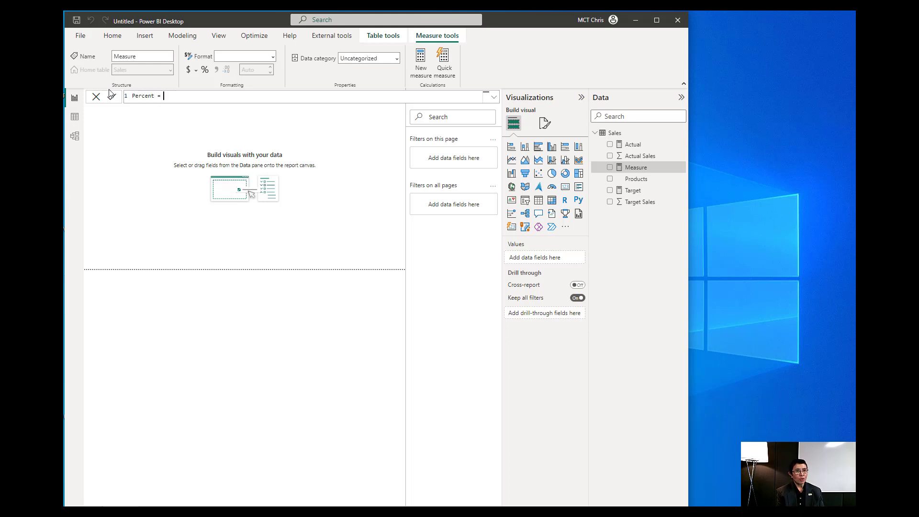
type("DIVIDE(acu")
key("BackSpace")
key("BackSpace")
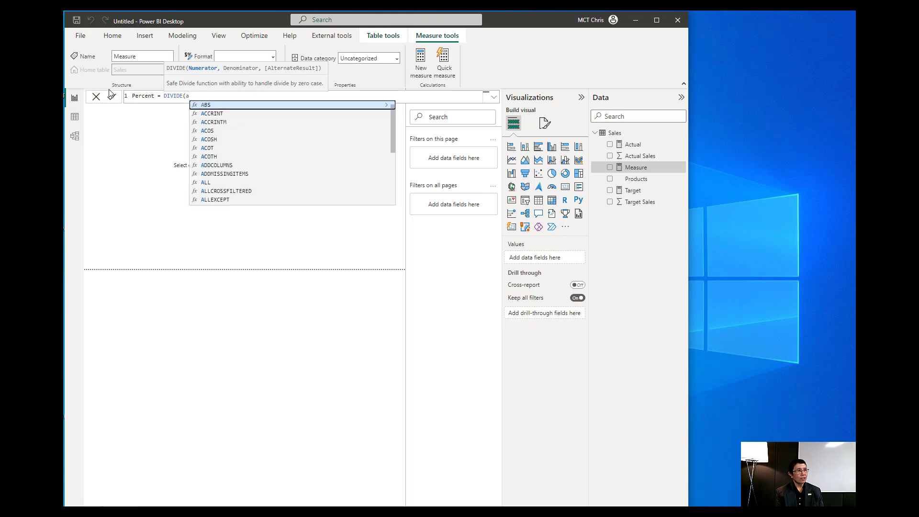
type("ct")
key("Tab")
type(",")
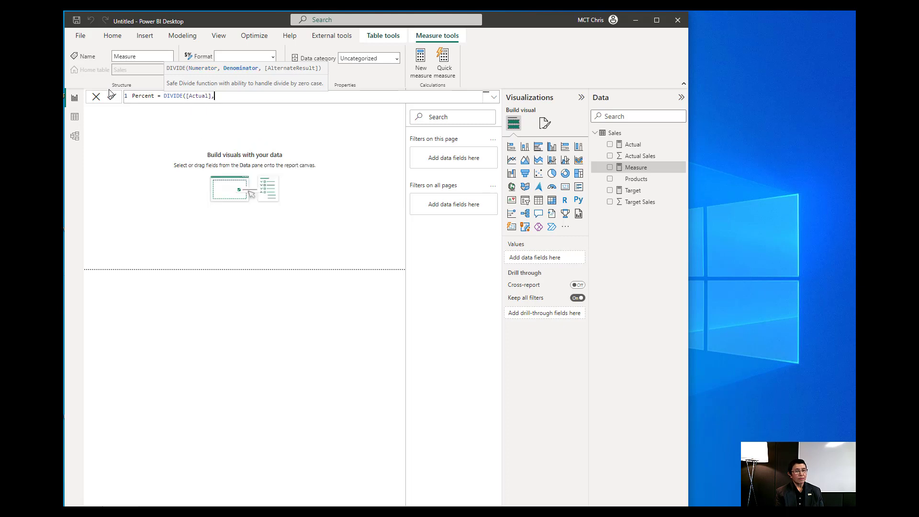
type("tar")
key("Tab")
type(")")
- Commit the Percent measure and format it as a percentage with 2 decimals
left_click(111, 95)
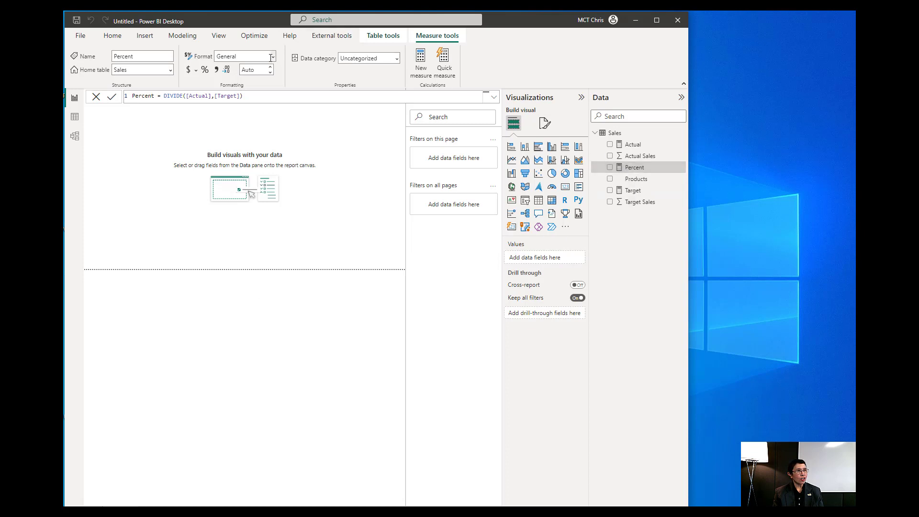
left_click(204, 70)
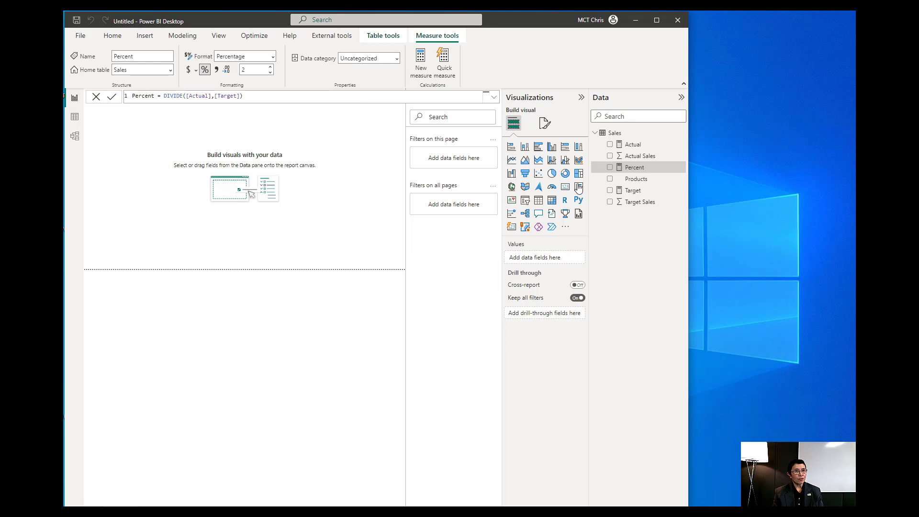
right_click(615, 134)
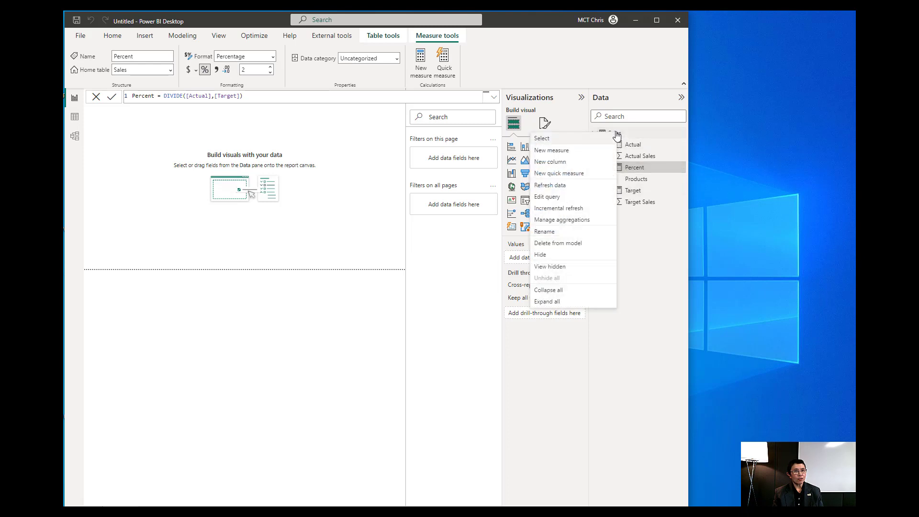
- Create a Sales measure Diff = 1 - [Percent] and apply percentage format
left_click(557, 152)
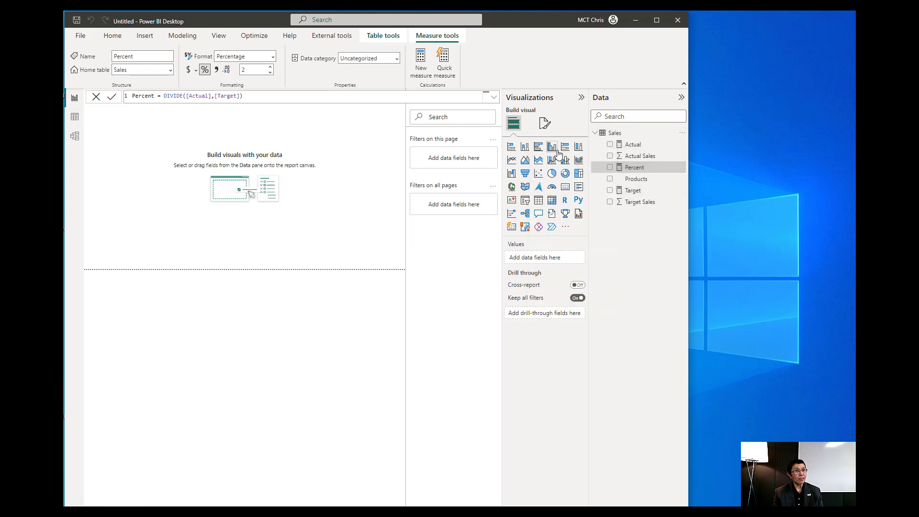
double_click(151, 95)
type("Diff = 1 -")
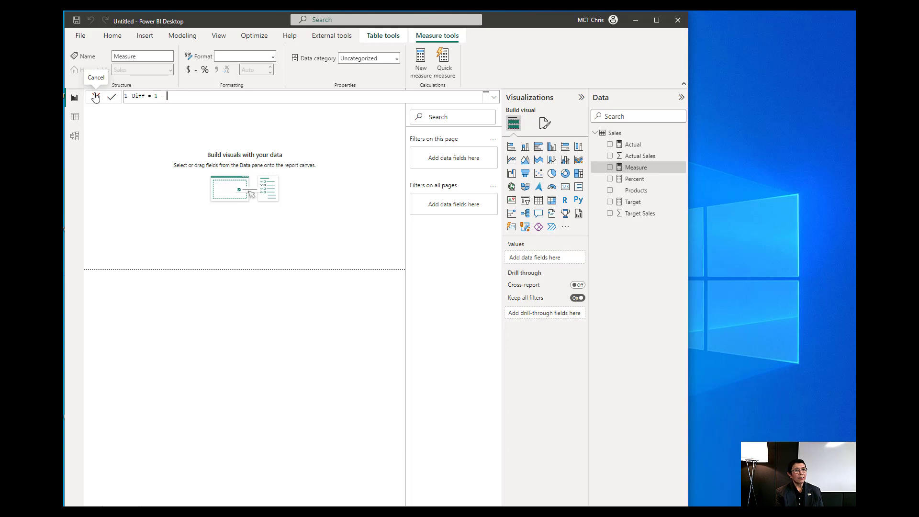
type("[P")
key("Tab")
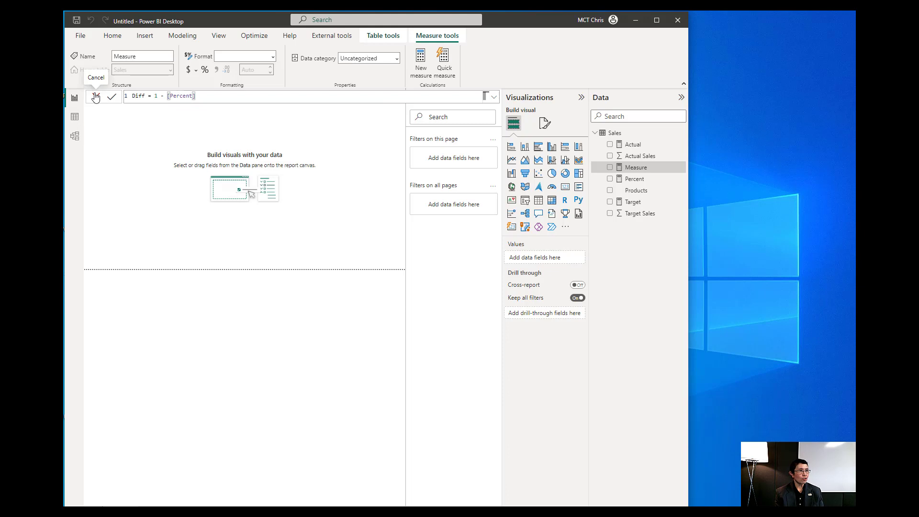
left_click(112, 98)
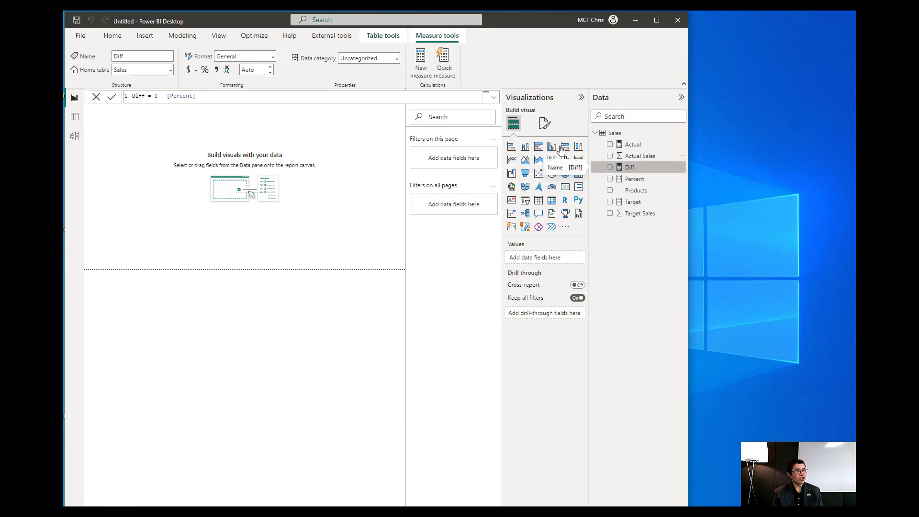
left_click(205, 71)
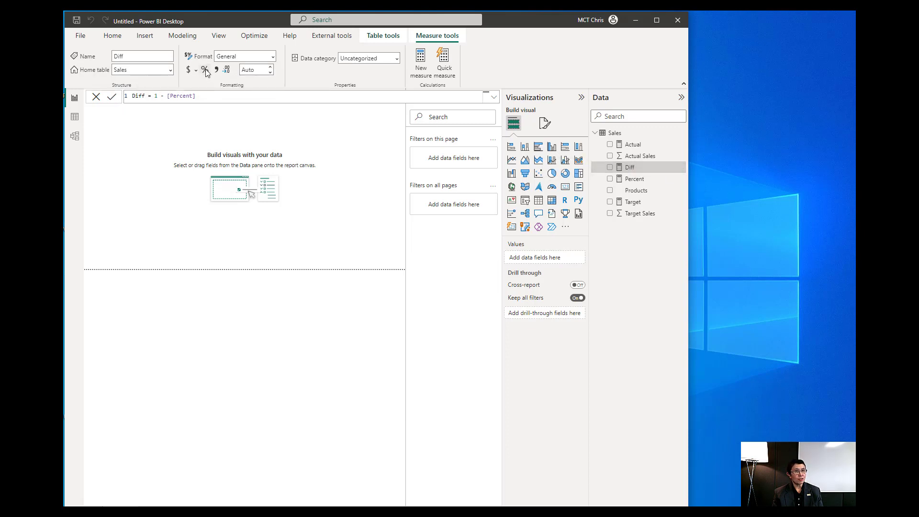
- Add an enlarged donut chart across the page top with Percent and Diff as values
left_click(565, 175)
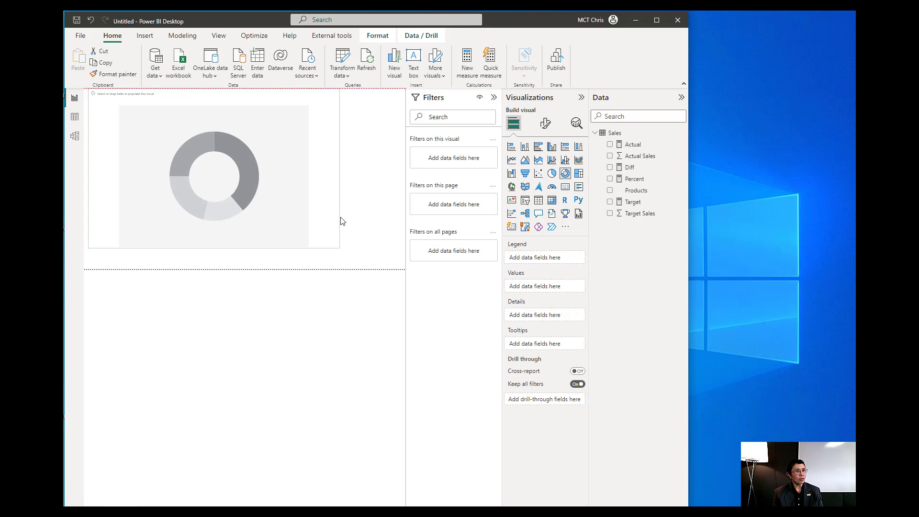
left_click_drag(341, 220, 355, 220)
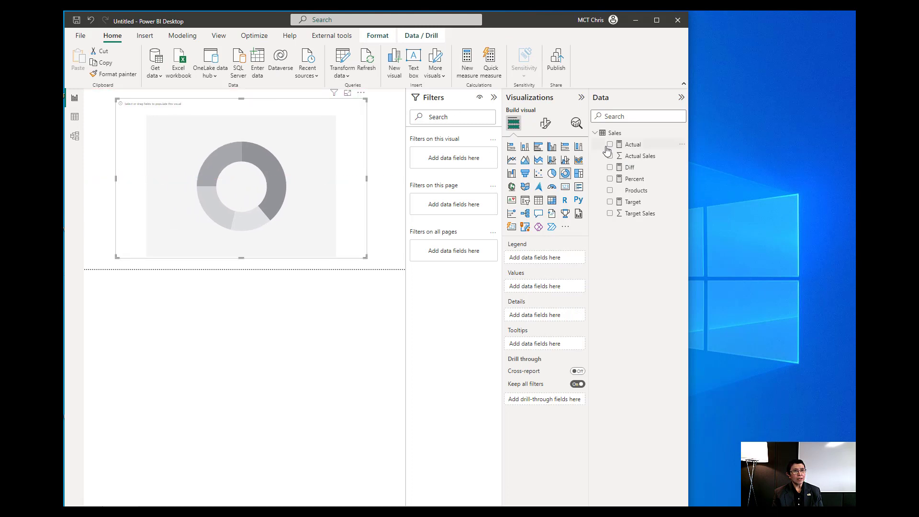
left_click(611, 180)
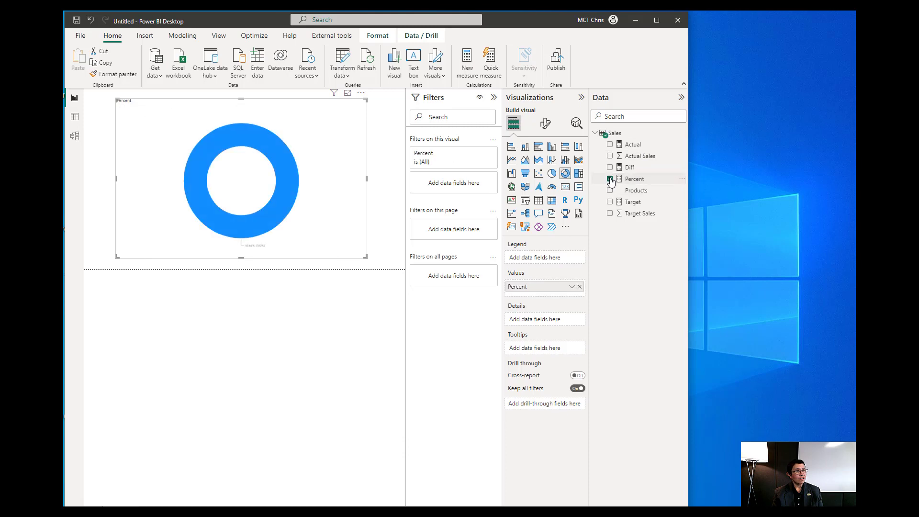
left_click(610, 168)
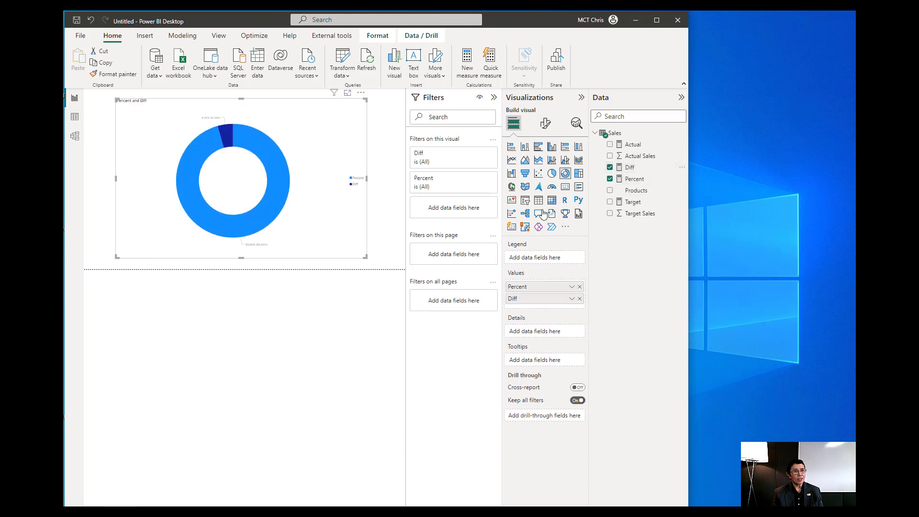
left_click(544, 125)
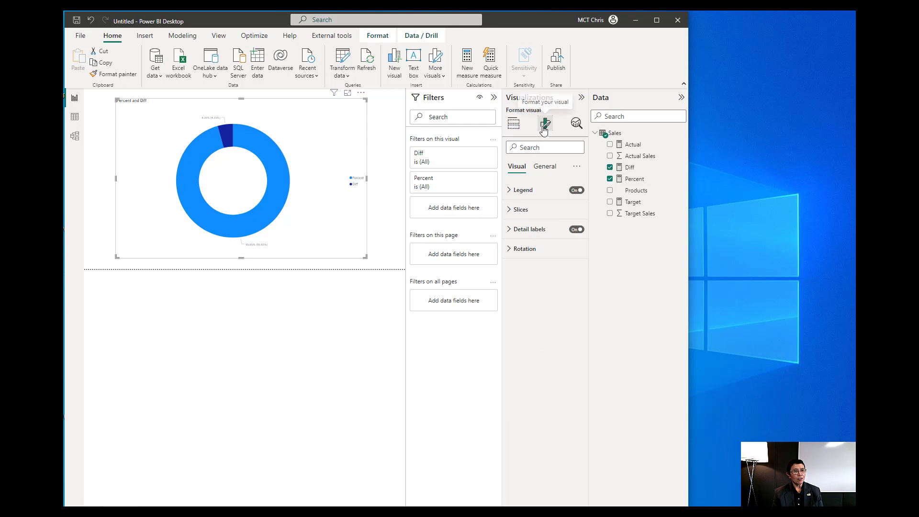
- Turn off the donut chart's data labels, legend and title
left_click(578, 230)
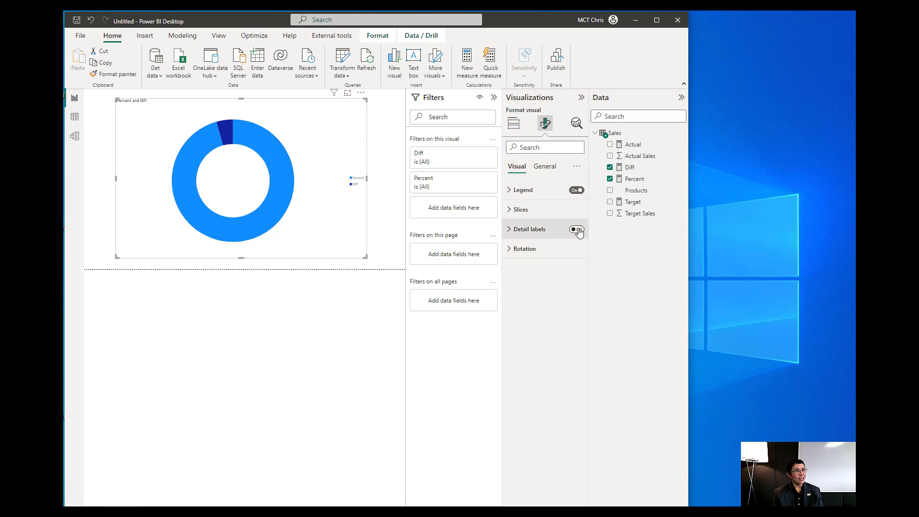
left_click(578, 191)
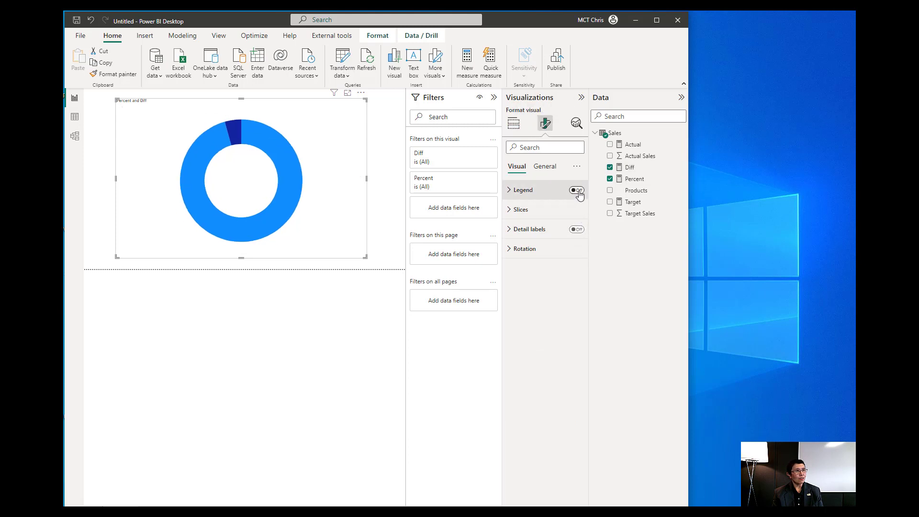
left_click(544, 167)
left_click(575, 210)
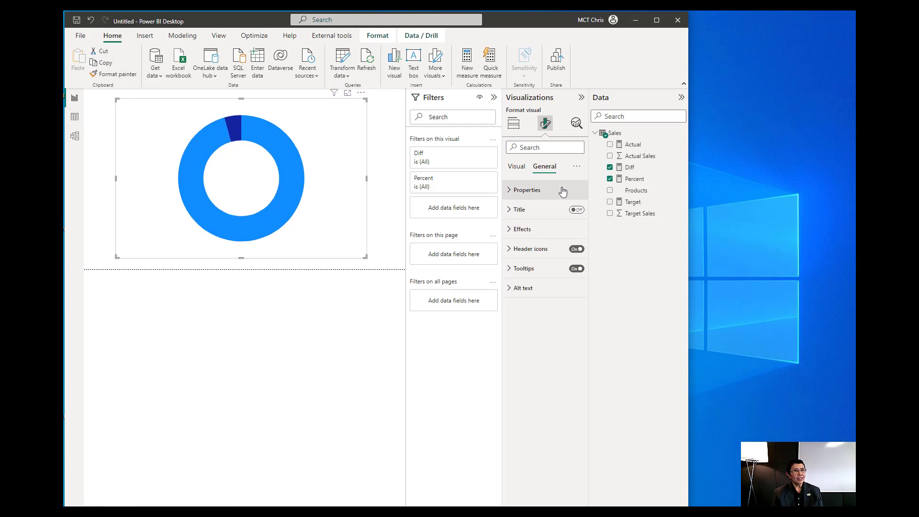
- Colour the donut's Diff slice light grey
left_click(517, 168)
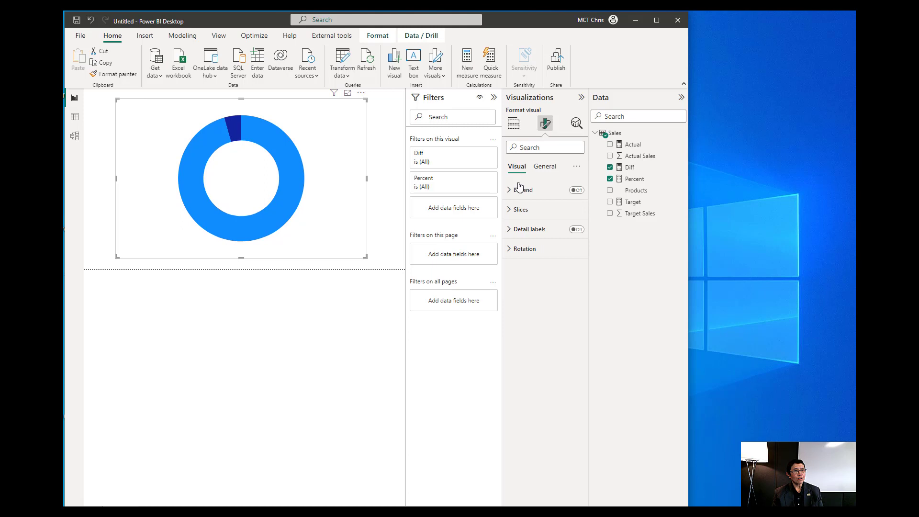
left_click(509, 211)
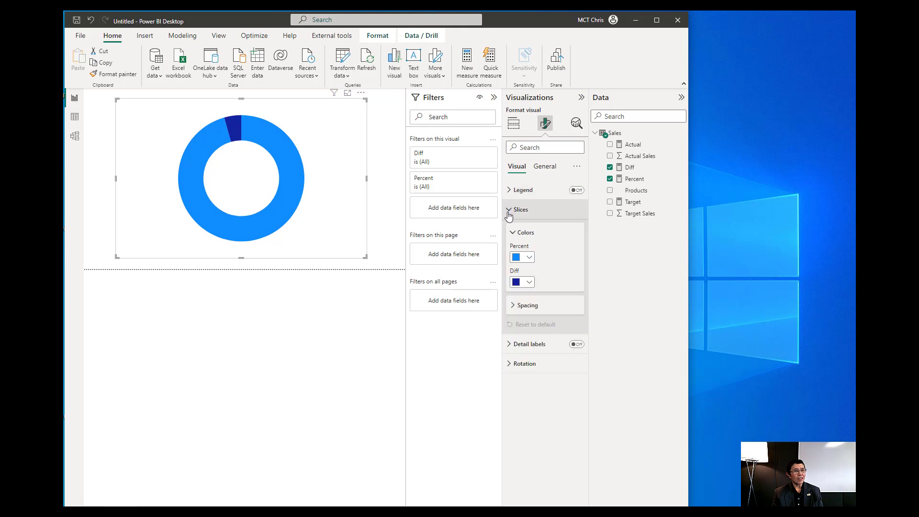
left_click(527, 282)
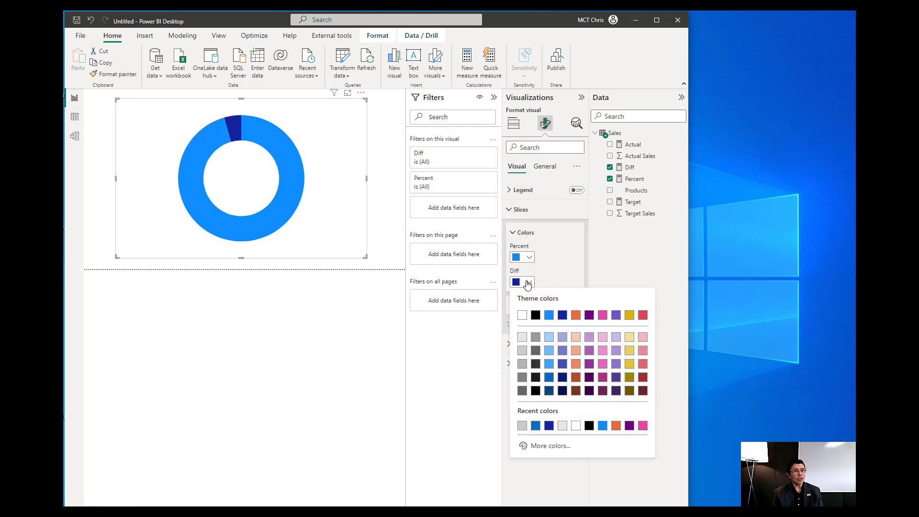
left_click(522, 351)
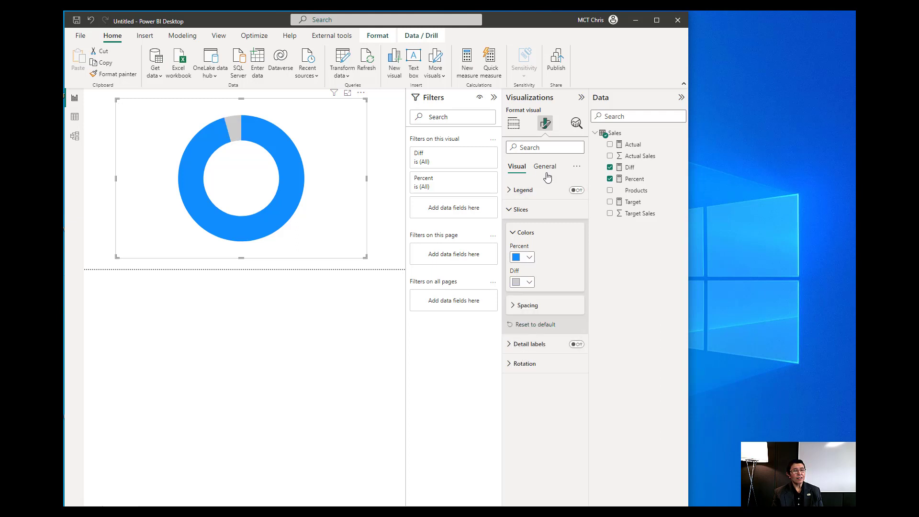
left_click(383, 170)
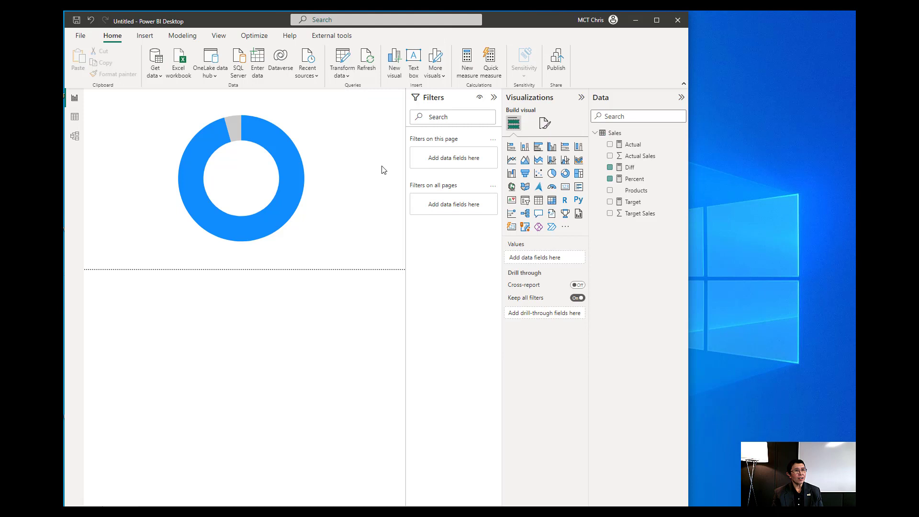
- Add a widened card showing Percent (95.65%), hide its category label, and shorten it
left_click(565, 187)
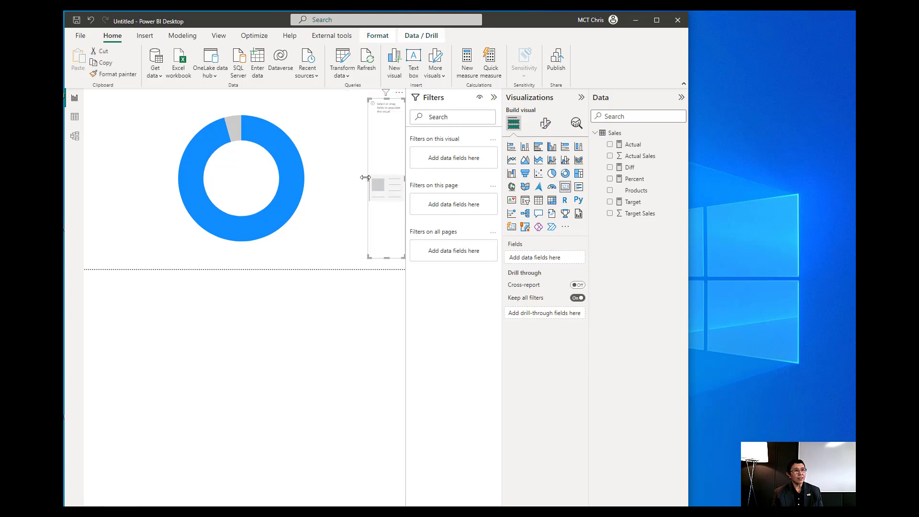
left_click_drag(368, 181, 312, 180)
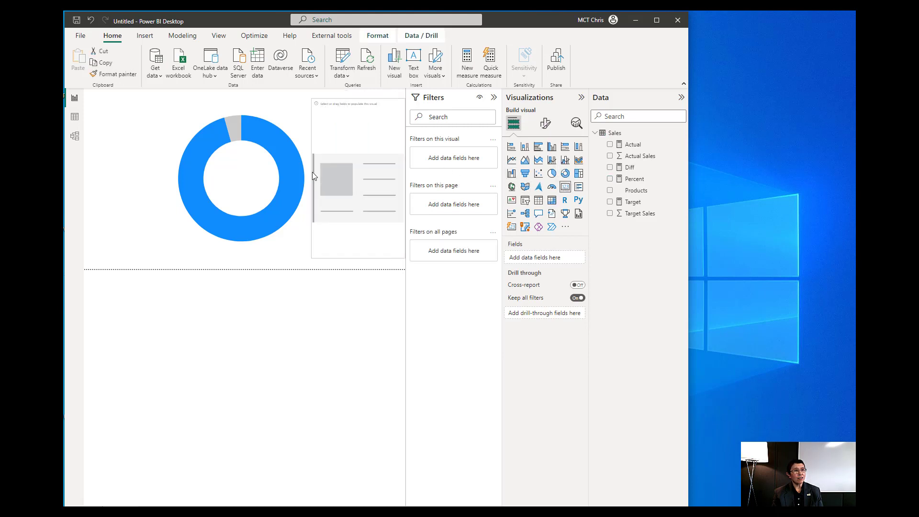
left_click(610, 179)
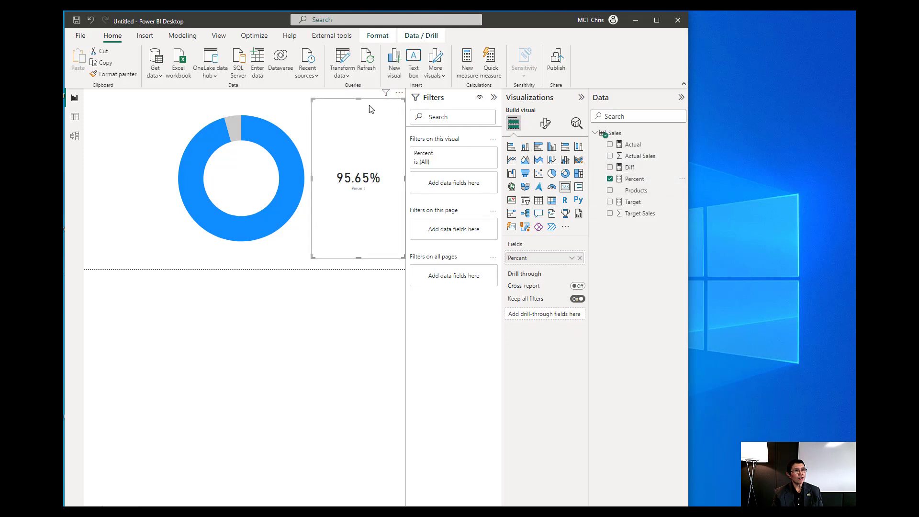
left_click(545, 125)
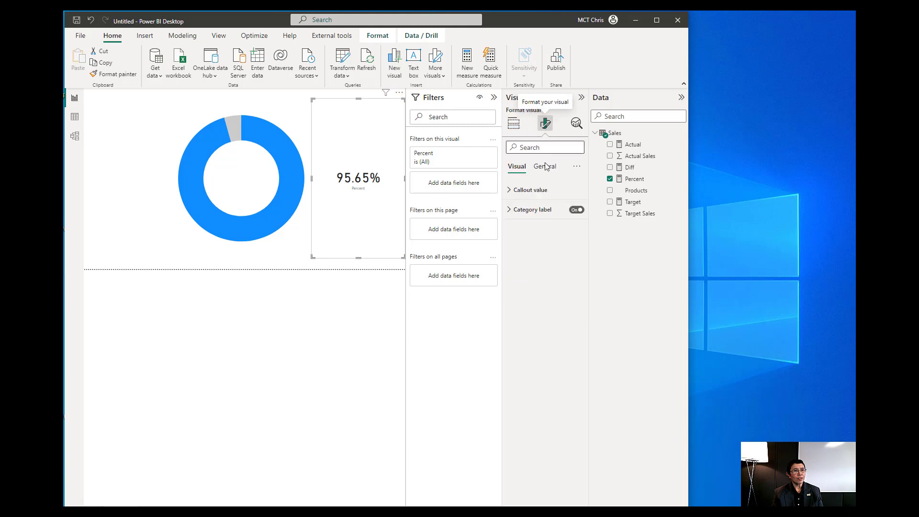
left_click(576, 210)
left_click_drag(358, 258, 369, 151)
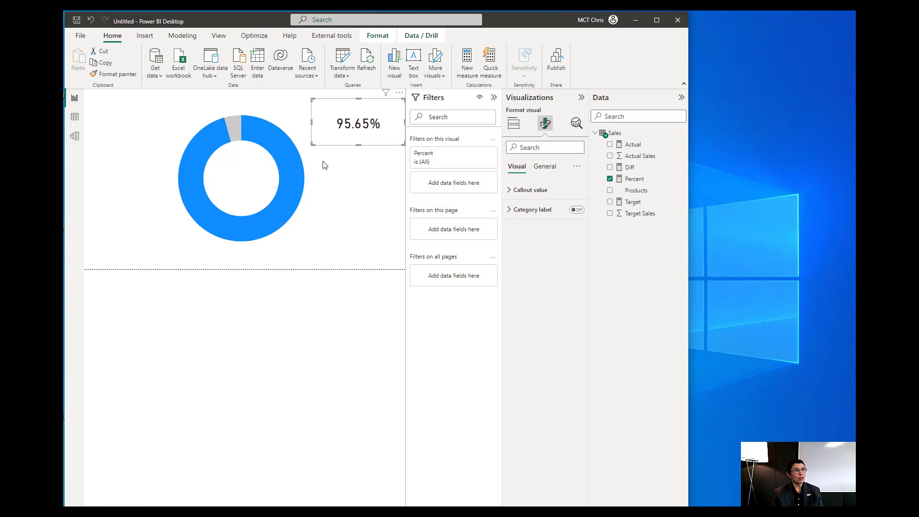
- Set donut and card background transparency to 100%, then move the card into the donut's hole
left_click(321, 214)
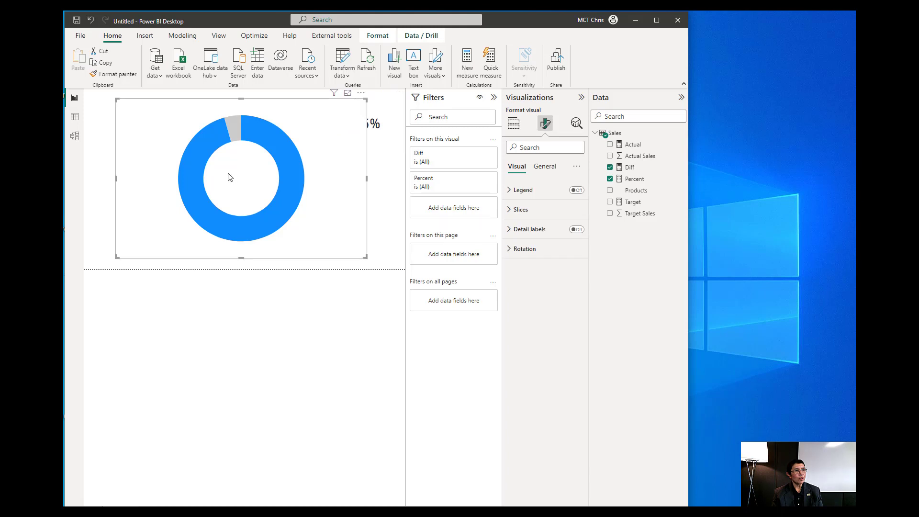
left_click(531, 146)
type("tra")
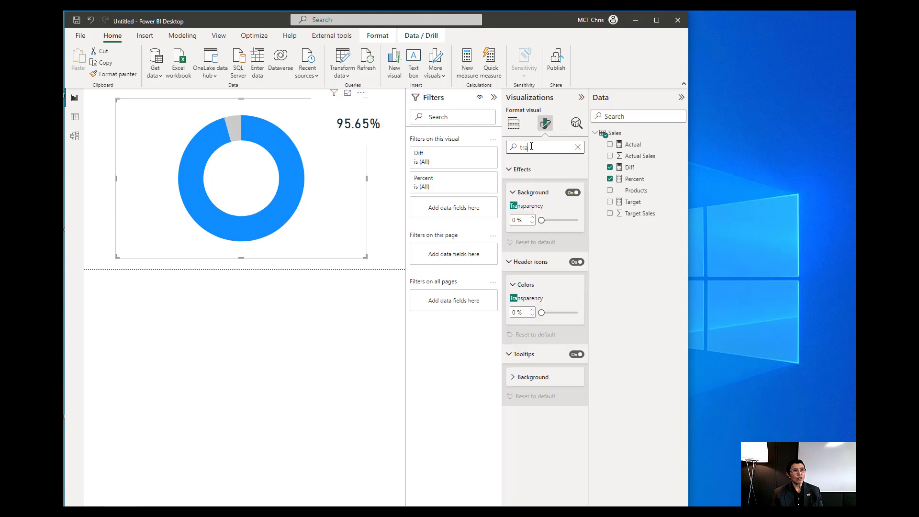
left_click_drag(542, 219, 575, 220)
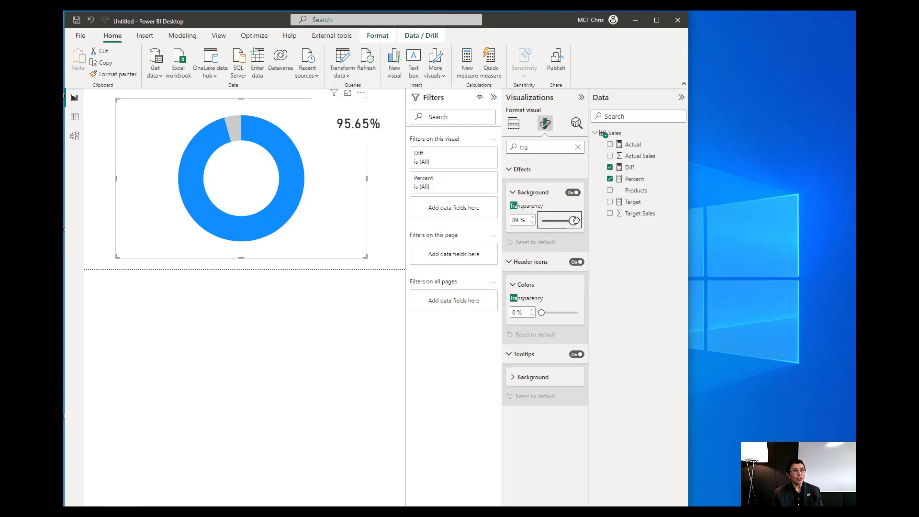
left_click(387, 139)
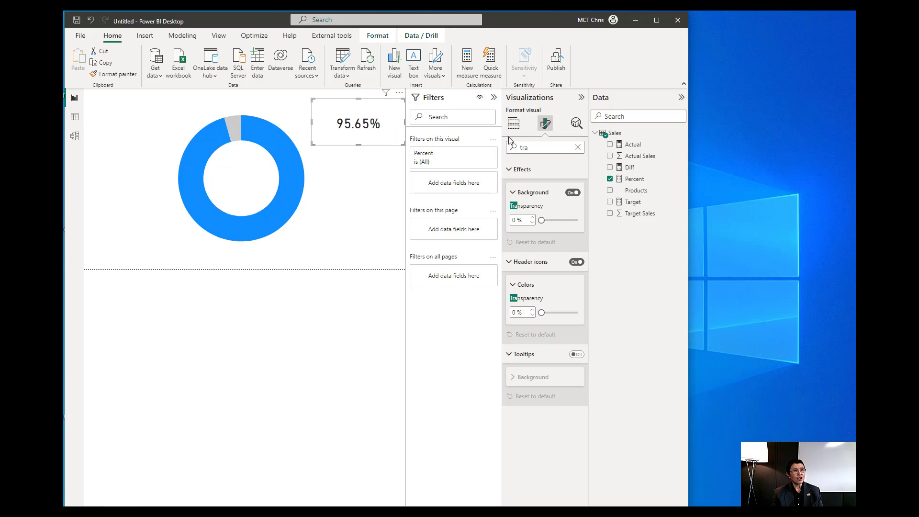
left_click_drag(541, 220, 583, 223)
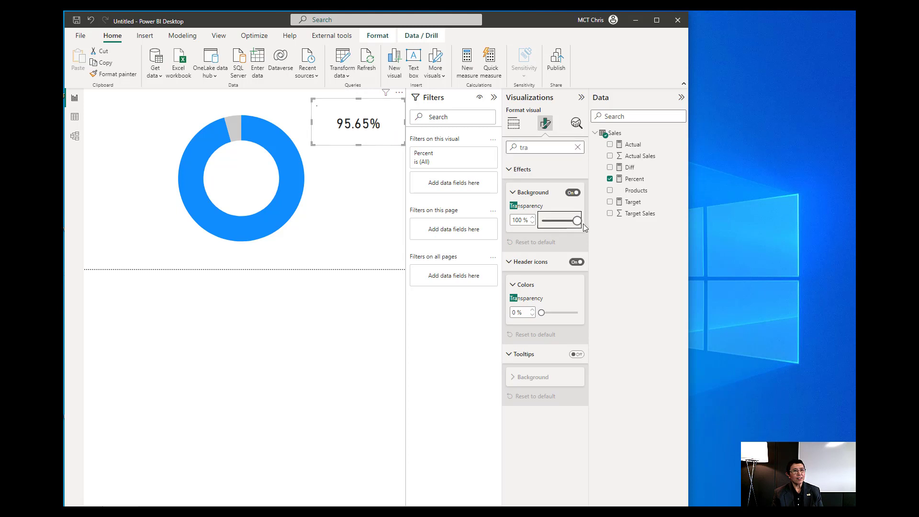
left_click_drag(387, 139, 269, 191)
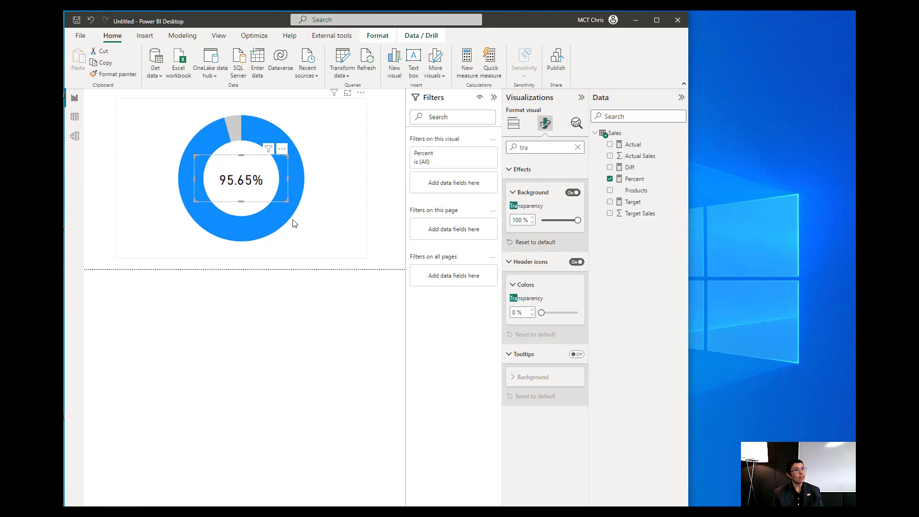
- Group the donut with the 95.65% card and shrink the grouped visual
left_click(333, 236, "ctrl")
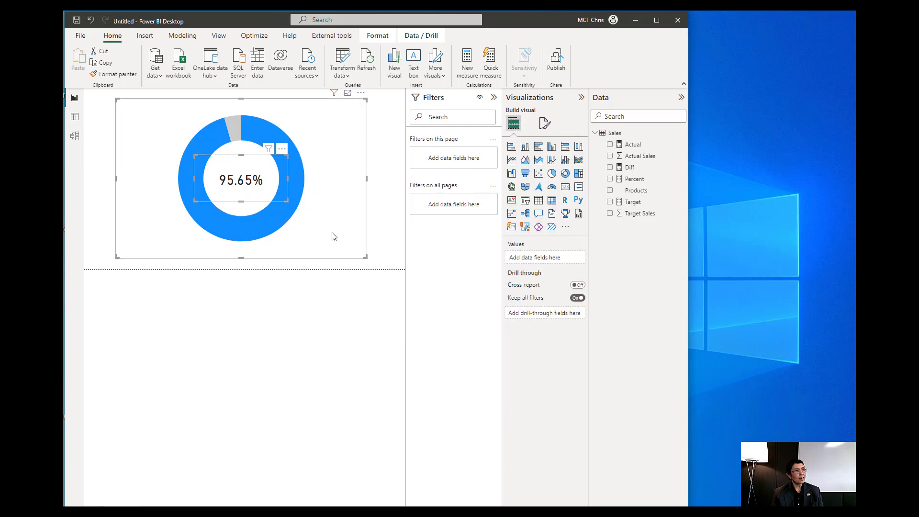
left_click(377, 35)
left_click(294, 78)
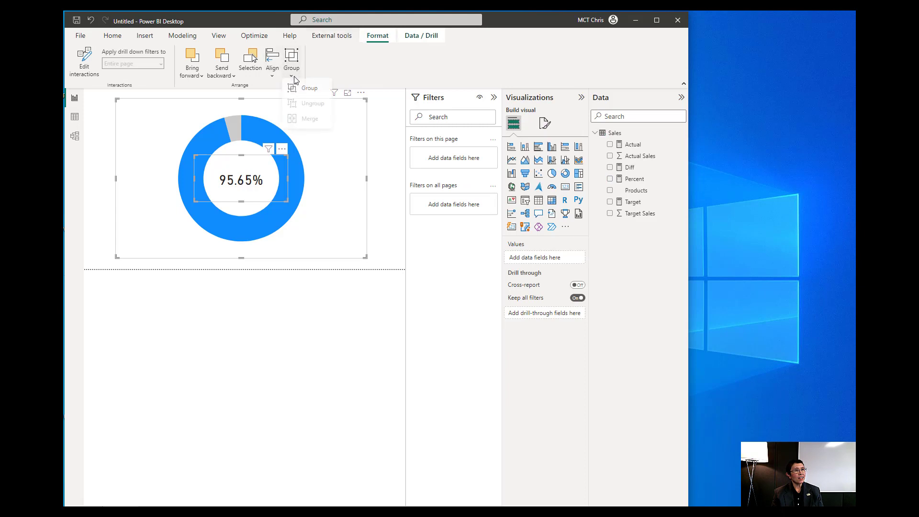
left_click(306, 92)
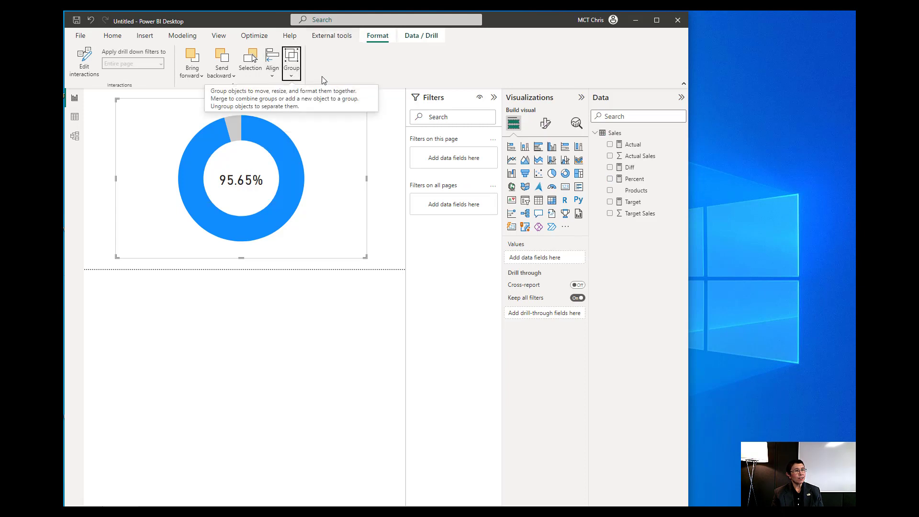
left_click_drag(367, 257, 349, 227)
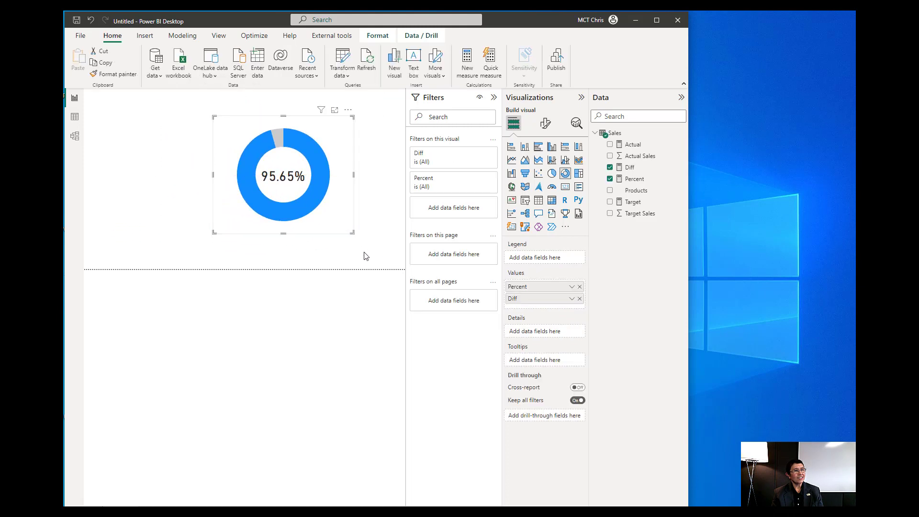